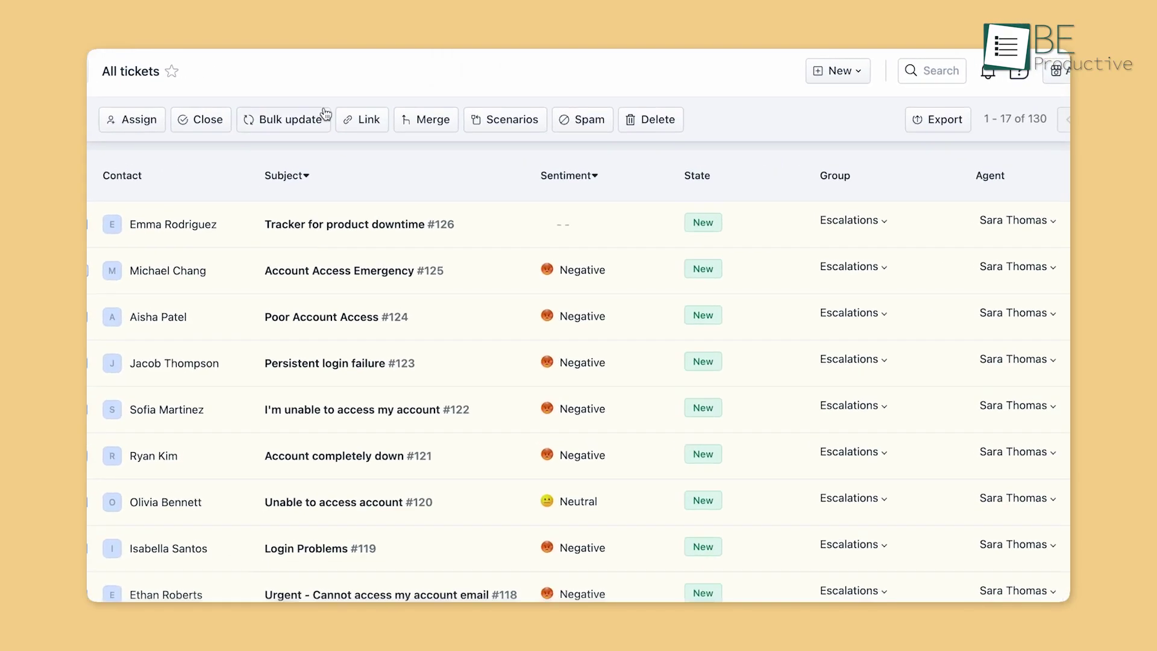
Step: On ticket 124, open the Link options to create a tracker for the product downtime
click(393, 111)
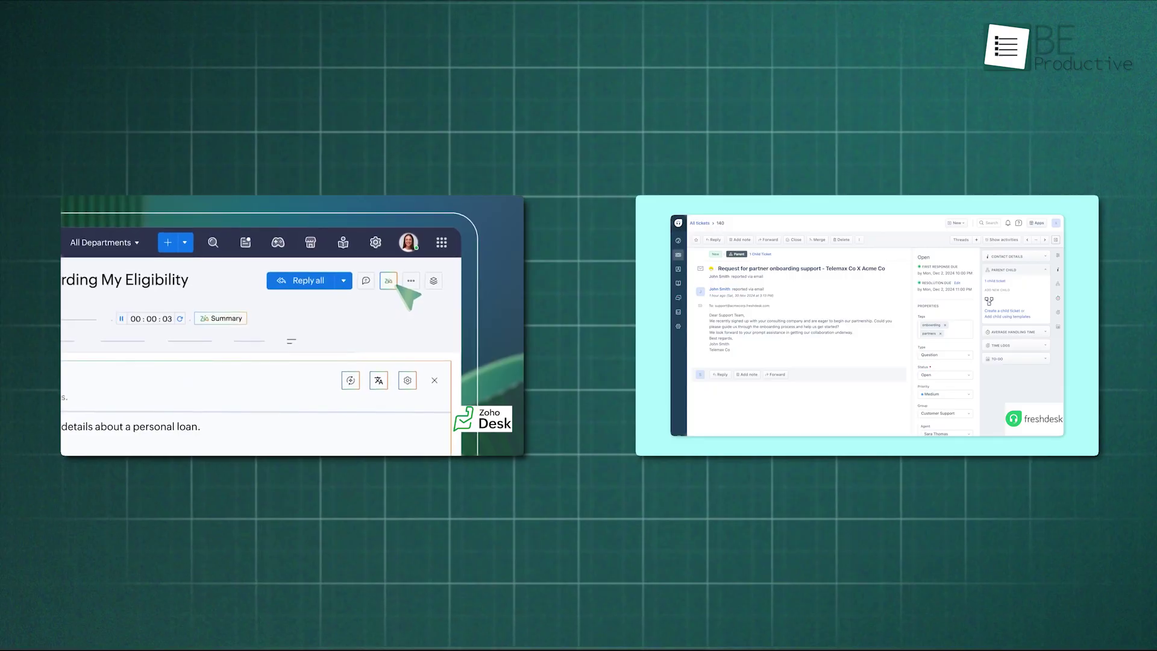
Step: Show Zia's Reply Assistance options on the personal loan eligibility ticket
click(401, 271)
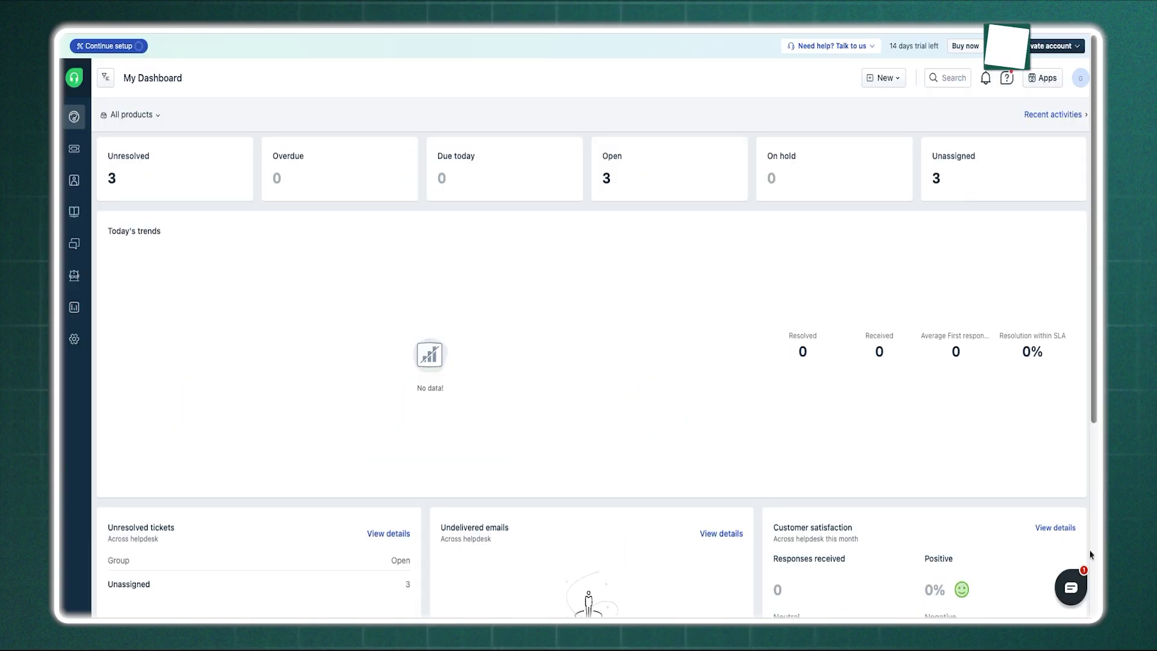
scroll(1092, 555, down, 5)
scroll(1093, 555, down, 2)
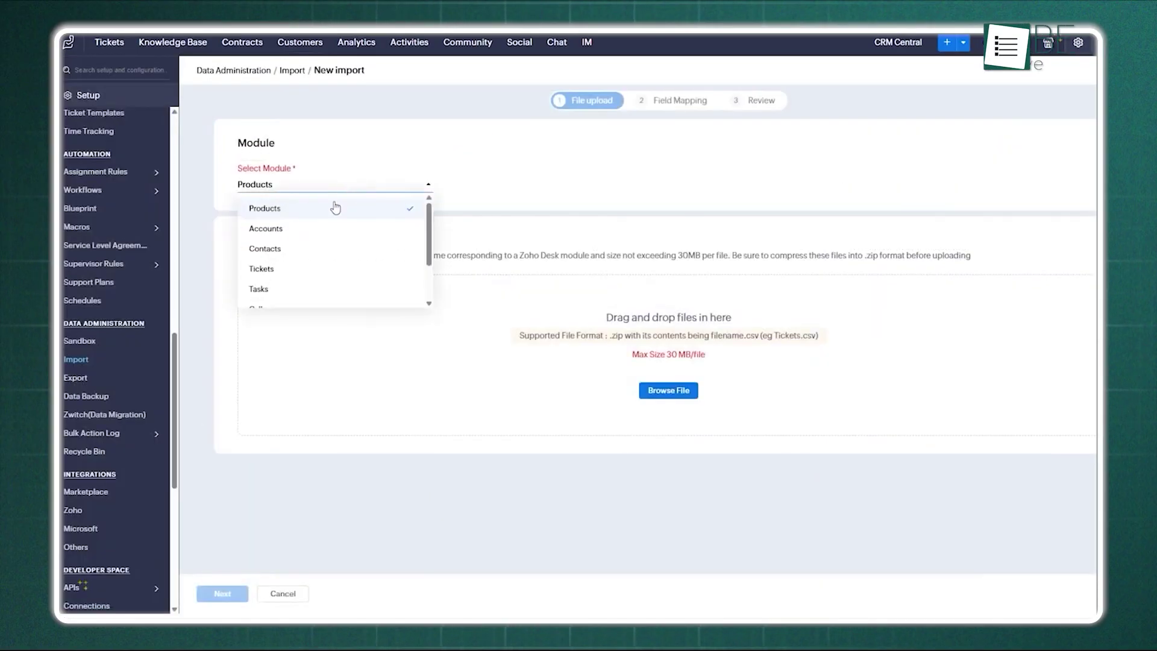
Step: Upload cONTACTS.csv under the Contacts module, then view the accounts list showing City Bank and Zoho
click(271, 247)
click(666, 391)
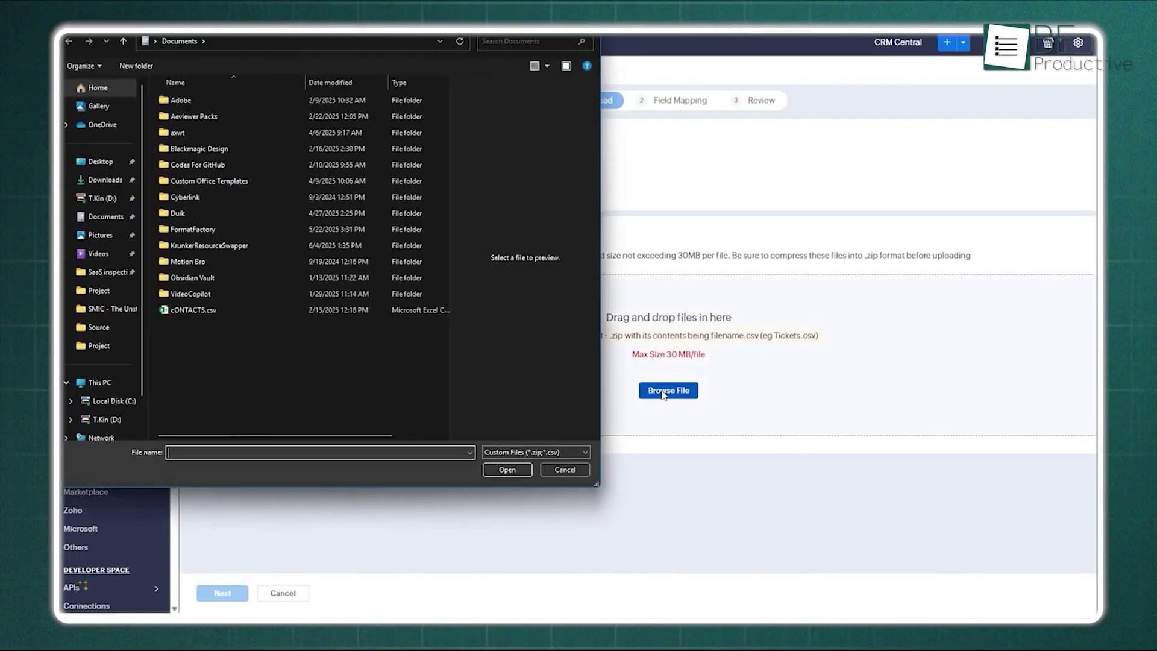
click(230, 307)
click(507, 470)
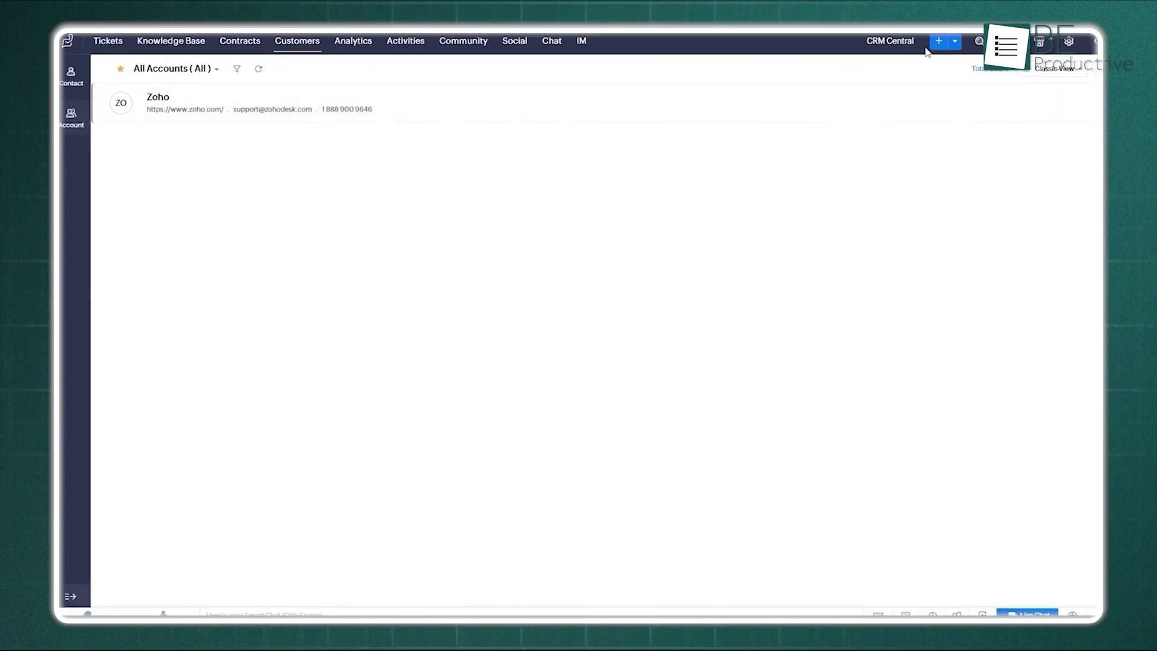
click(939, 41)
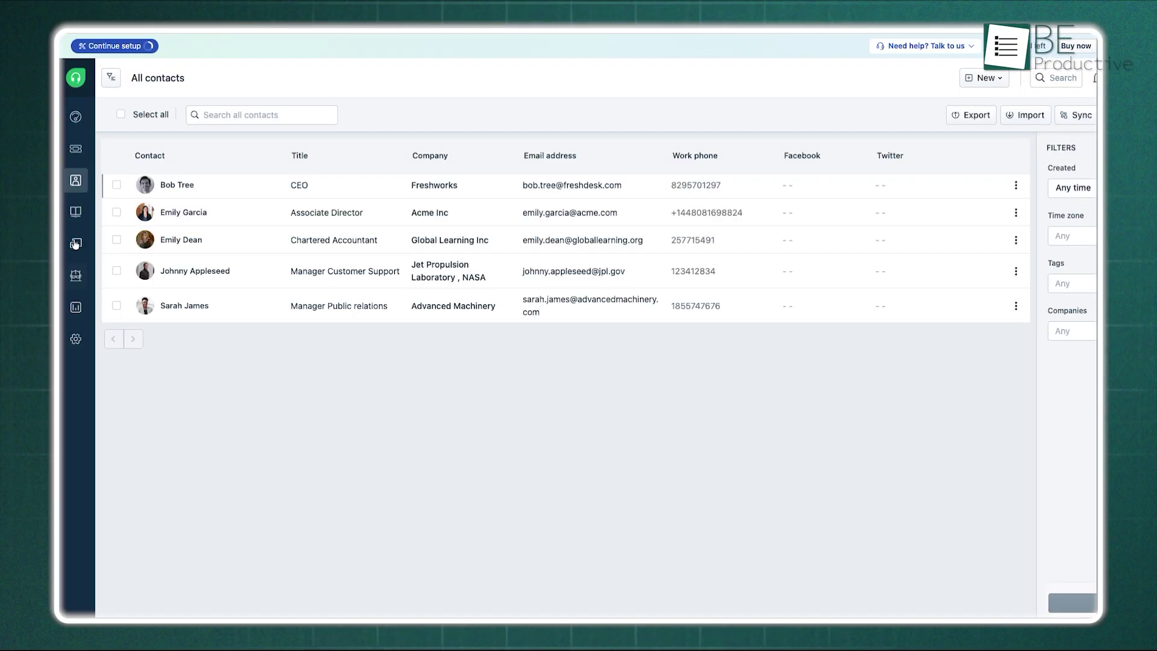
Step: Switch Freshdesk's sidebar view to Companies, then open a contact's detail page
mouse_move(71, 185)
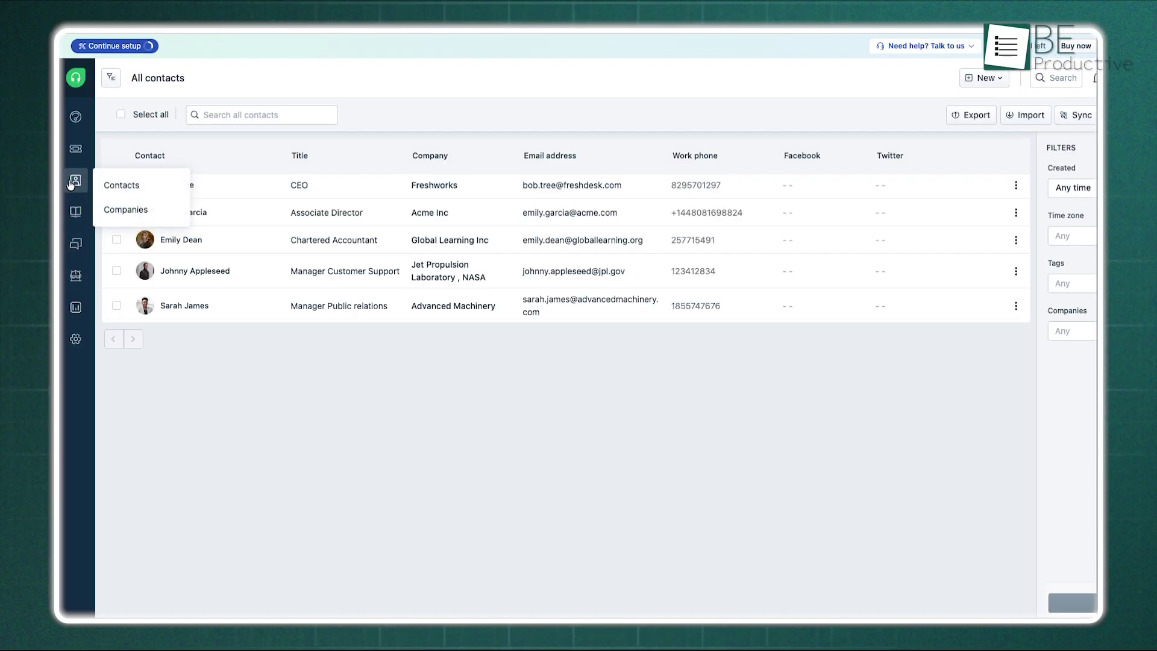
click(134, 211)
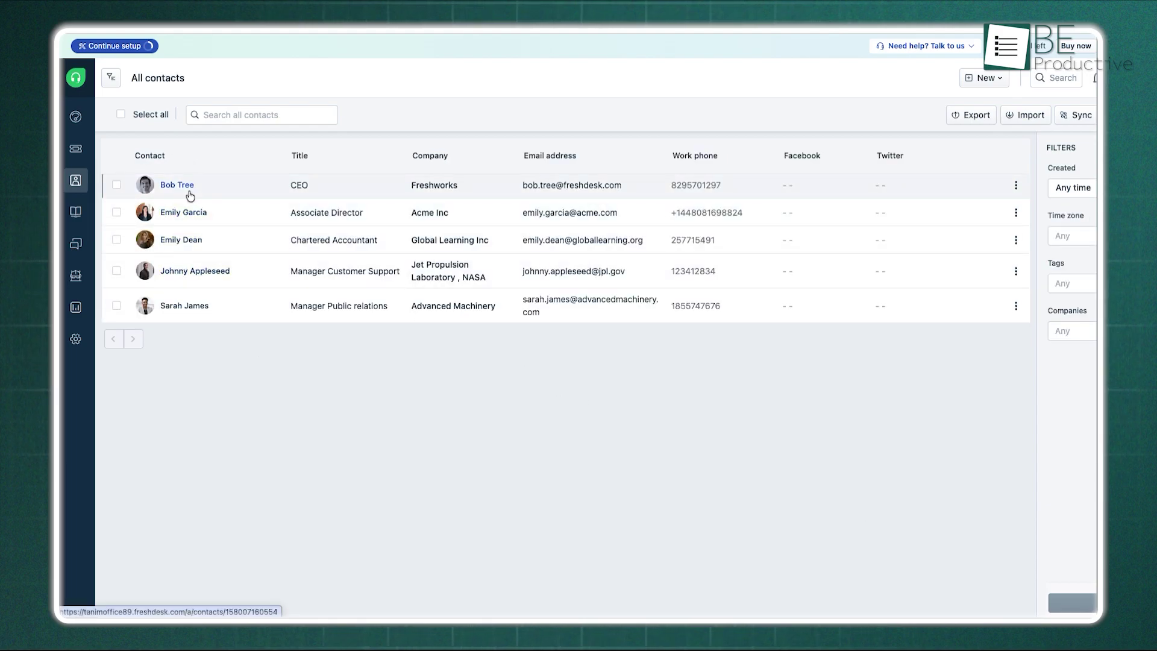
click(181, 185)
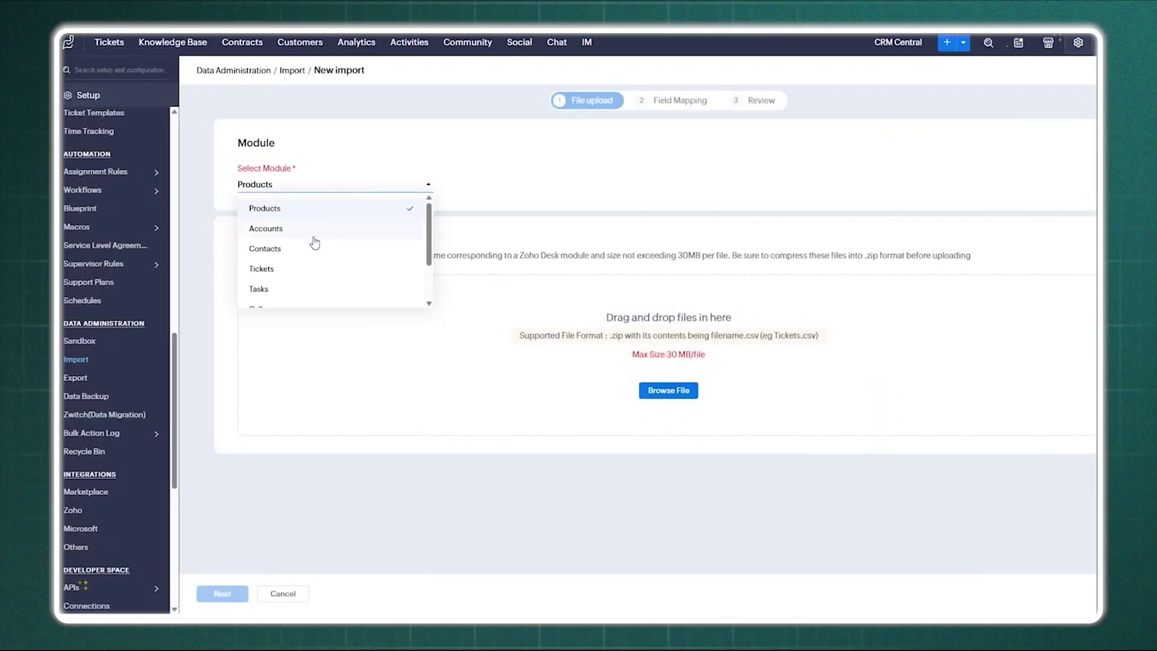
Step: Choose the Contacts module and upload cONTACTS.csv as the import file
click(311, 244)
click(663, 393)
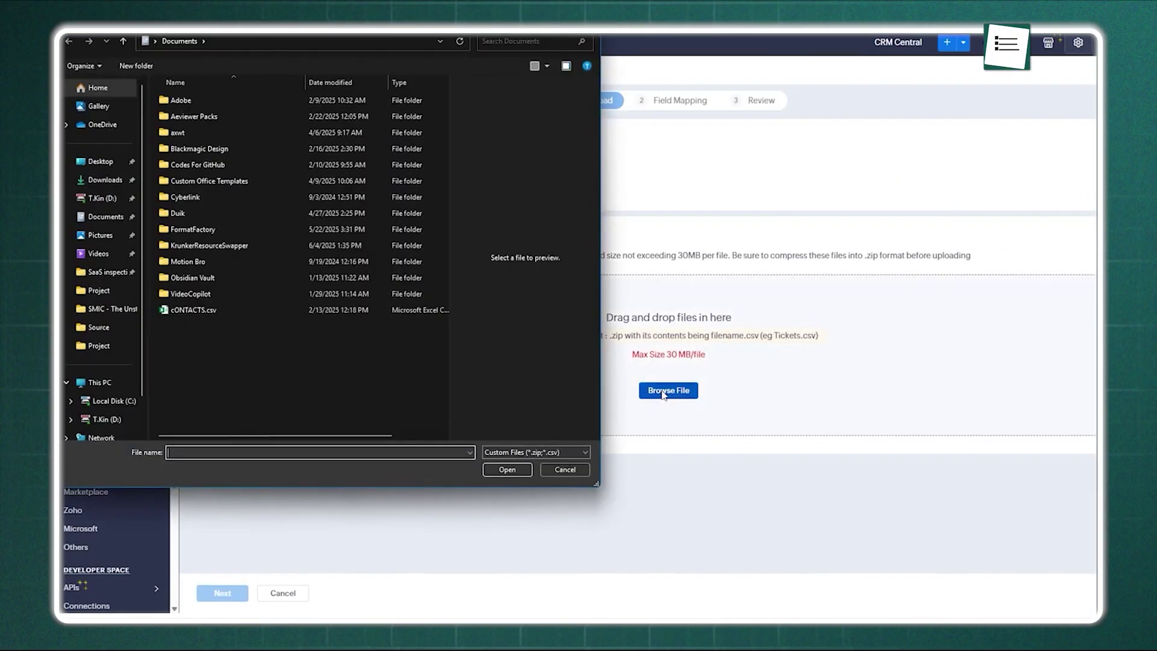
click(227, 308)
click(508, 469)
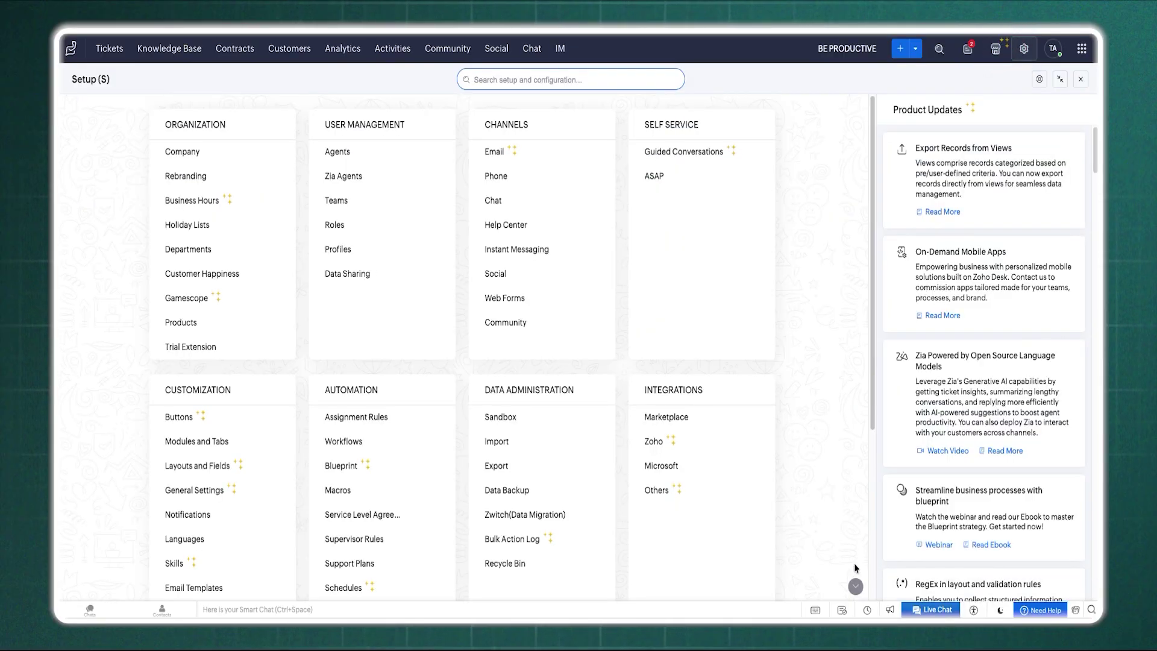
Step: Create a new ticket blueprint named BE PRODUCTIVE and continue to its editor
click(373, 478)
scroll(610, 416, down, 7)
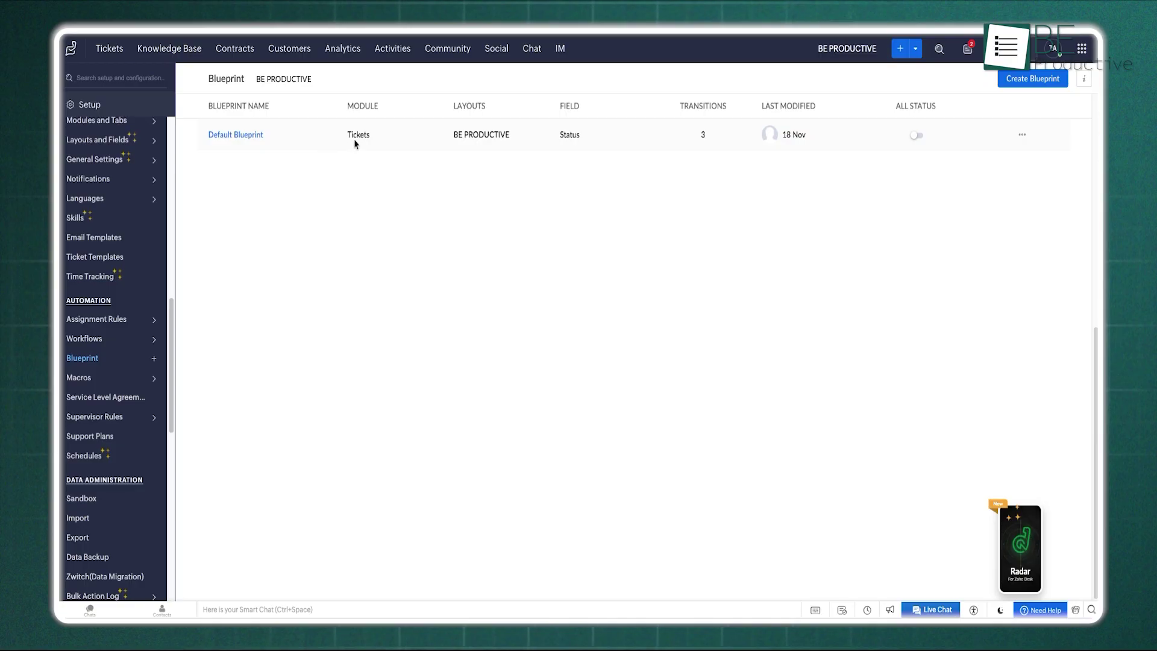
click(1033, 80)
text(BE PRODUCTIVE)
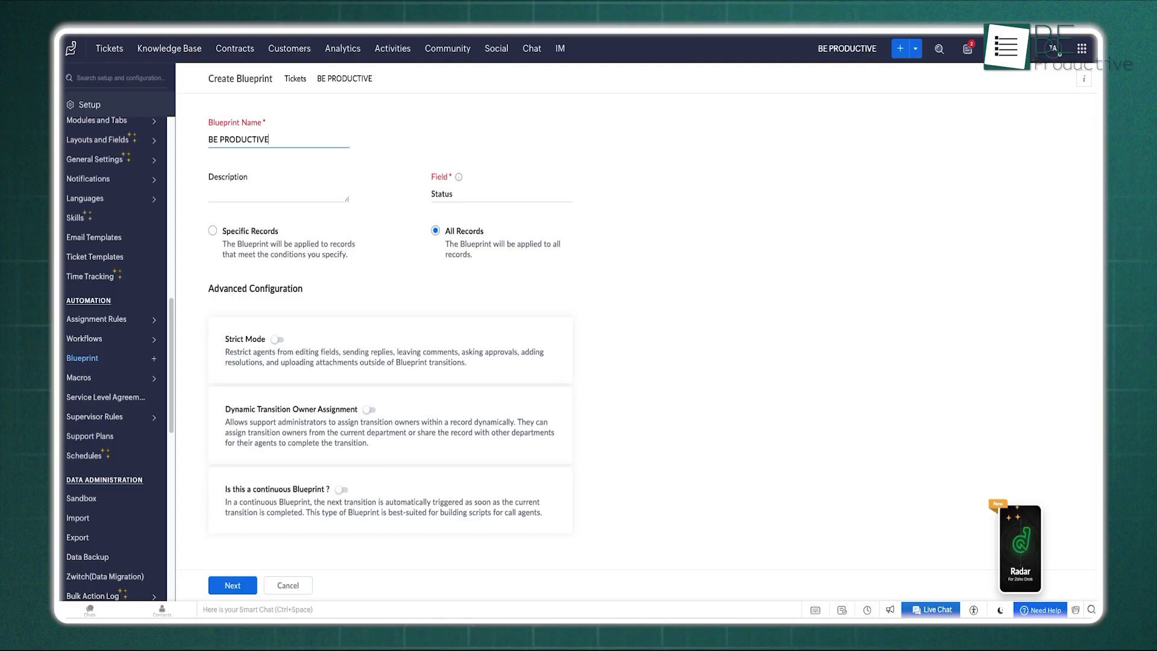
click(232, 585)
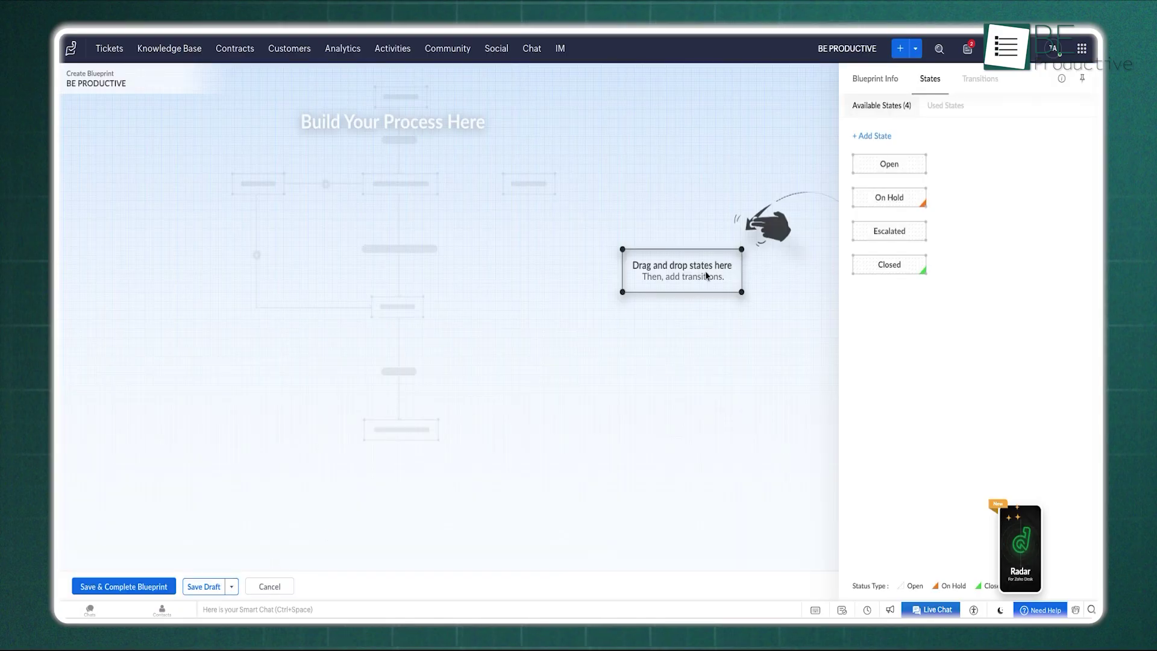
Step: Place the Escalated, Closed and On Hold states on the canvas and connect Escalated to Open
drag(890, 197, 565, 250)
drag(828, 181, 425, 318)
click(424, 218)
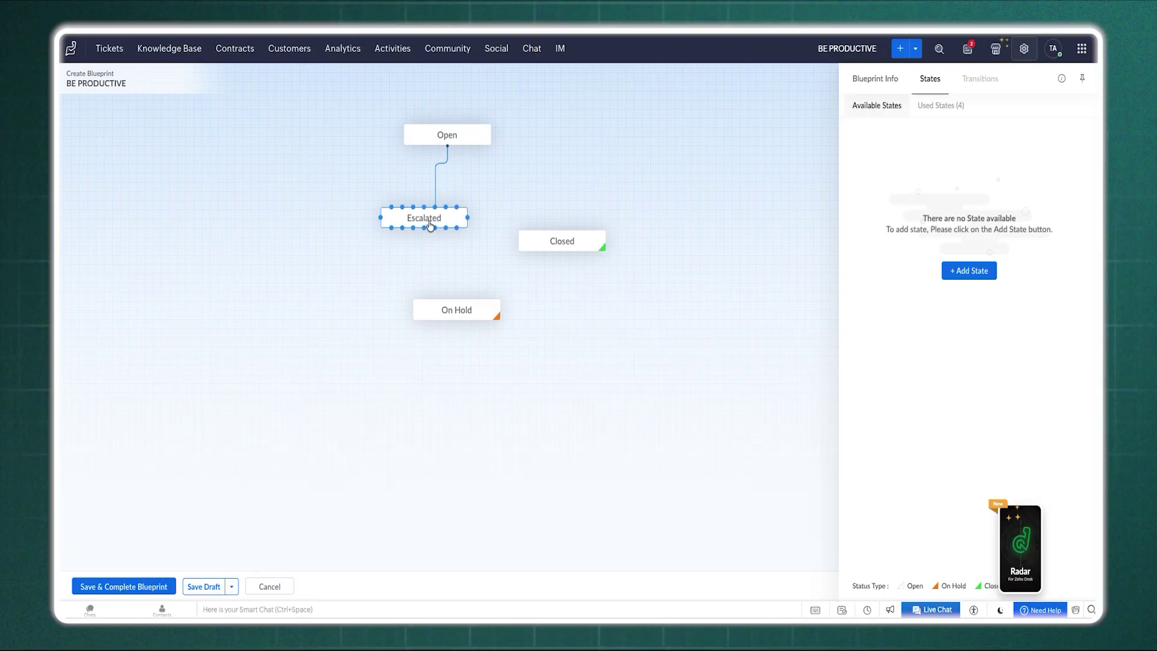
drag(439, 207, 444, 145)
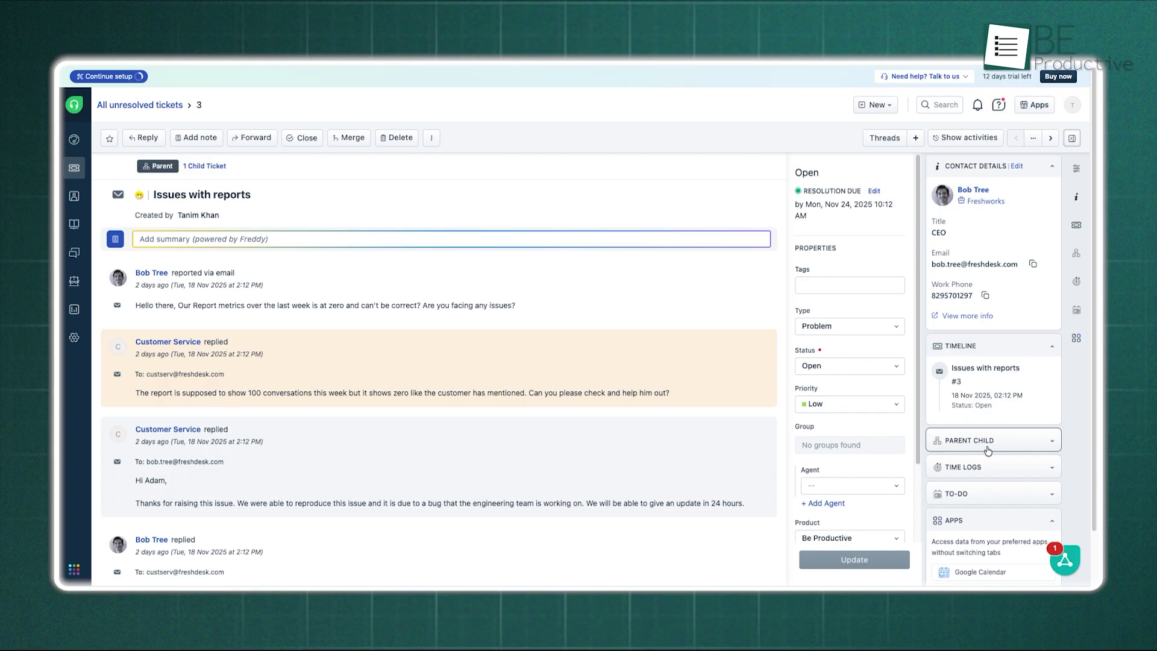
Step: Create a second child ticket under Issues with reports and list #4 and #5, then place Open and Closed on the blueprint
click(988, 446)
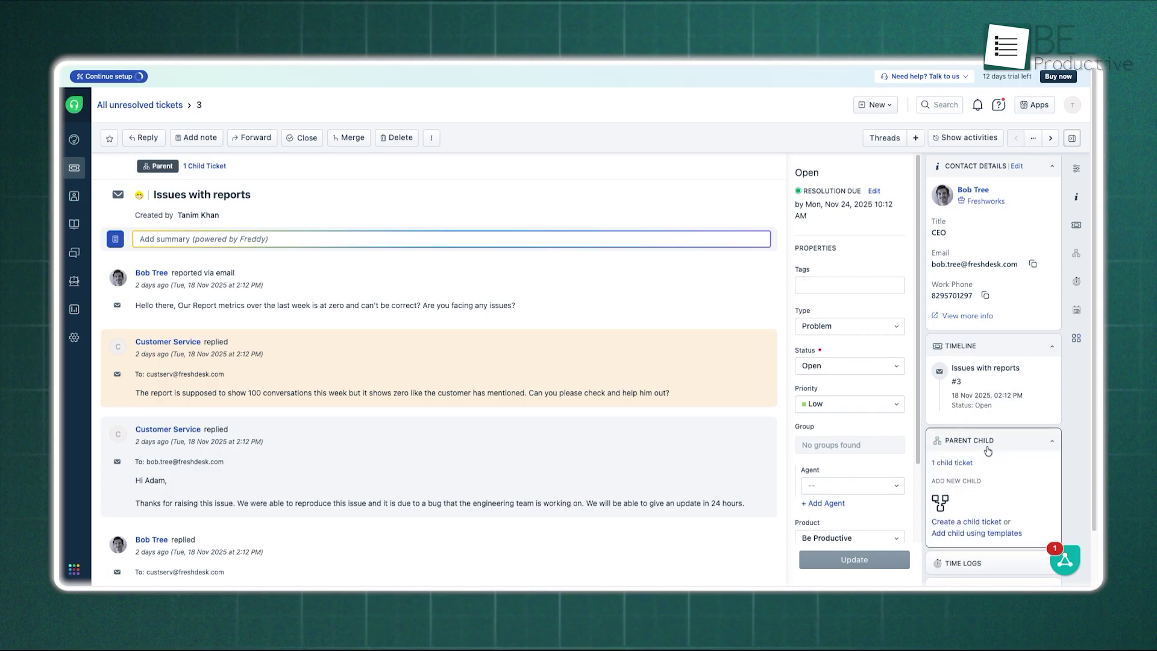
click(983, 522)
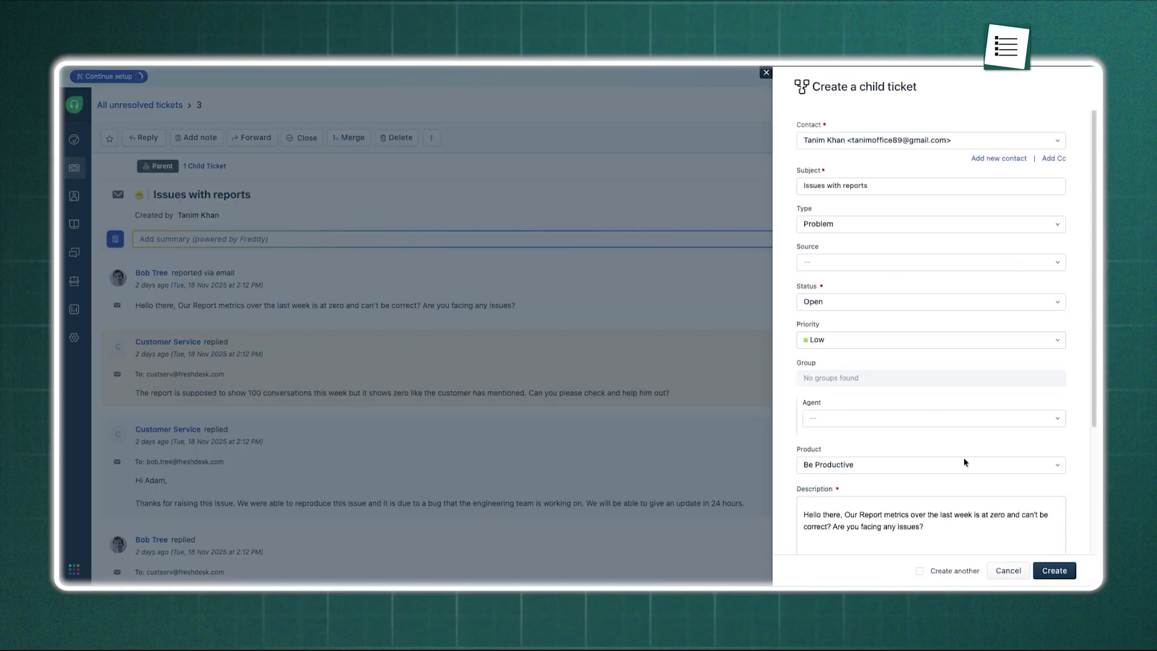
click(1046, 573)
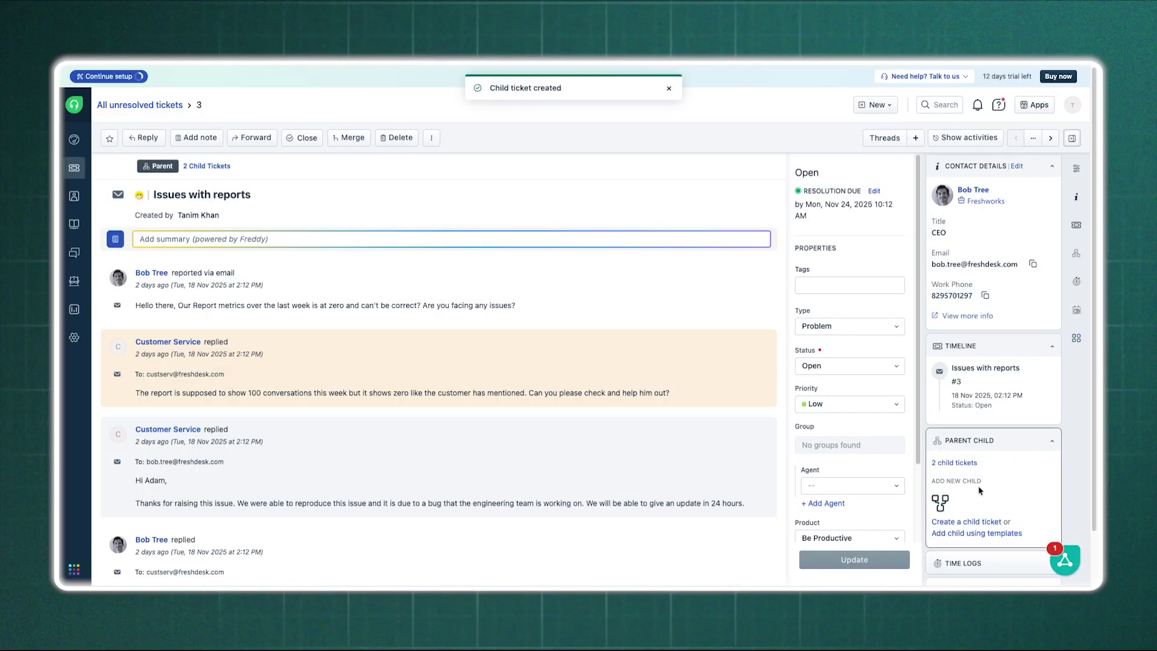
click(958, 463)
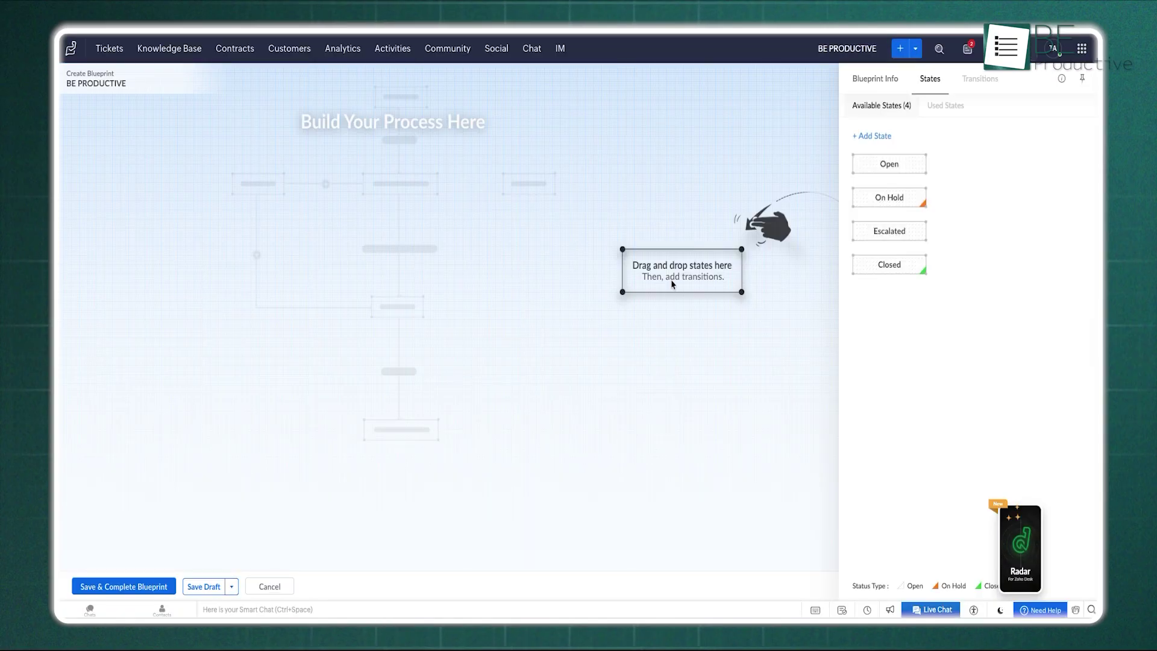
drag(889, 164, 422, 218)
drag(890, 198, 565, 251)
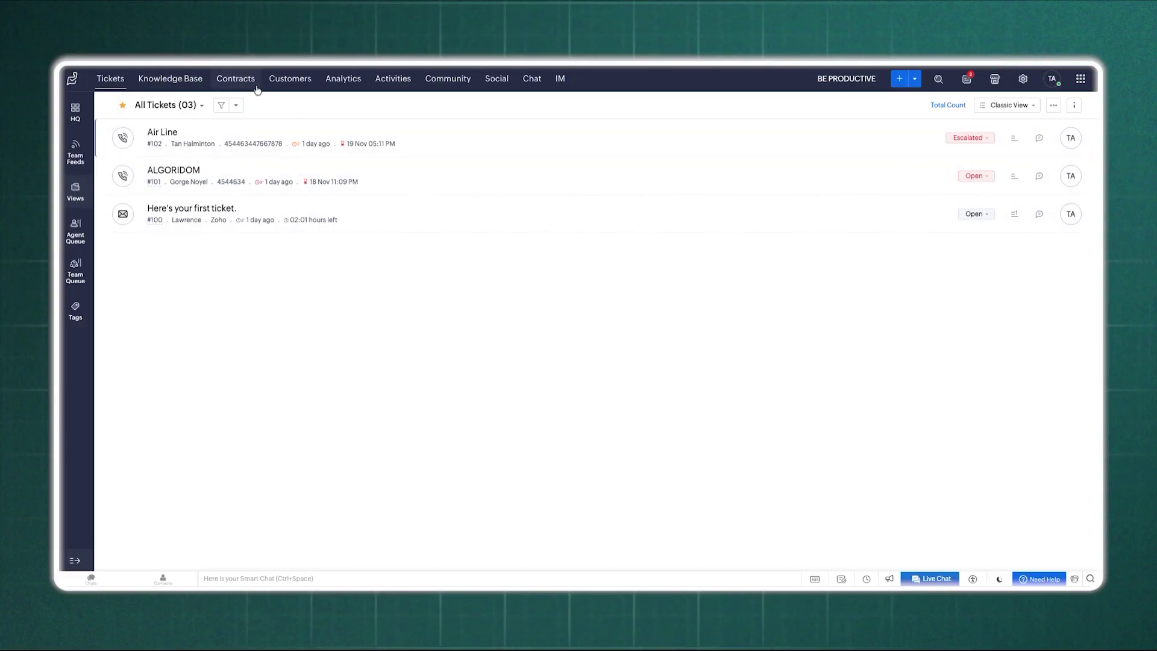
Step: Add contract BE PRODUCTIVE with the suggested contract number, then start a new call activity
click(257, 90)
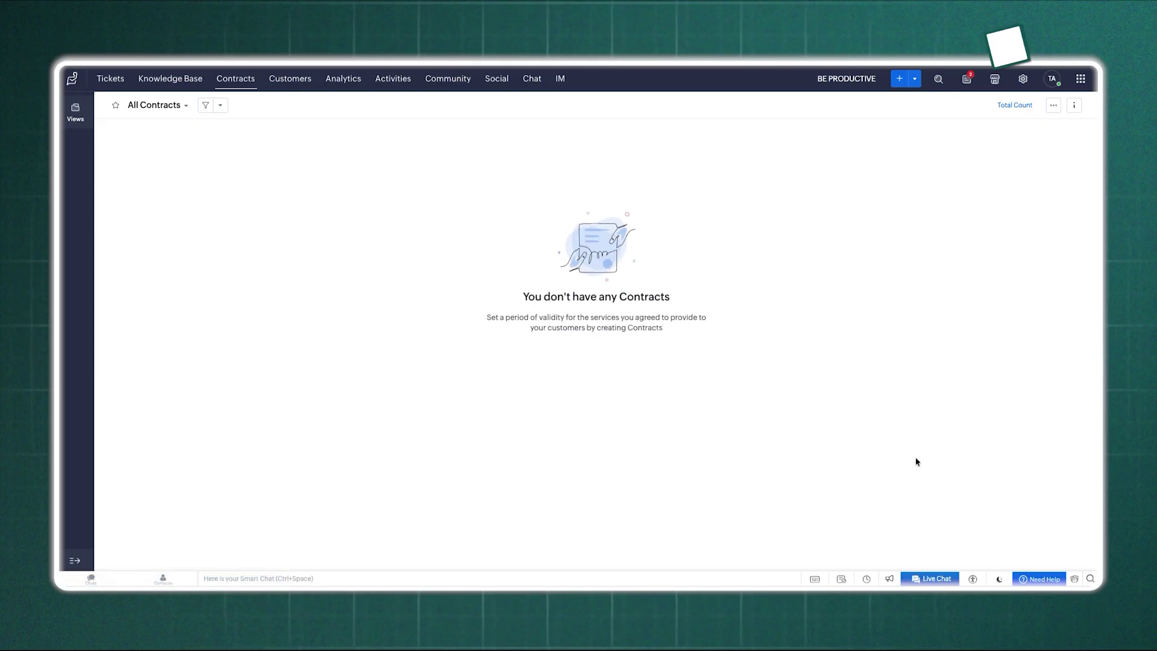
click(898, 80)
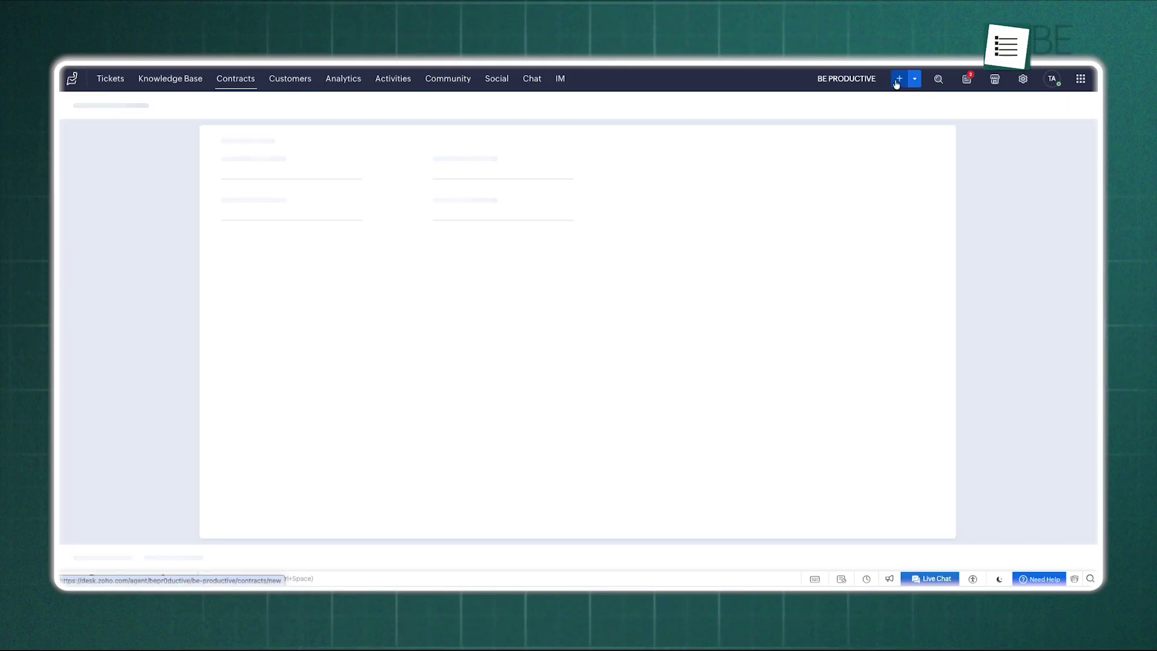
click(483, 180)
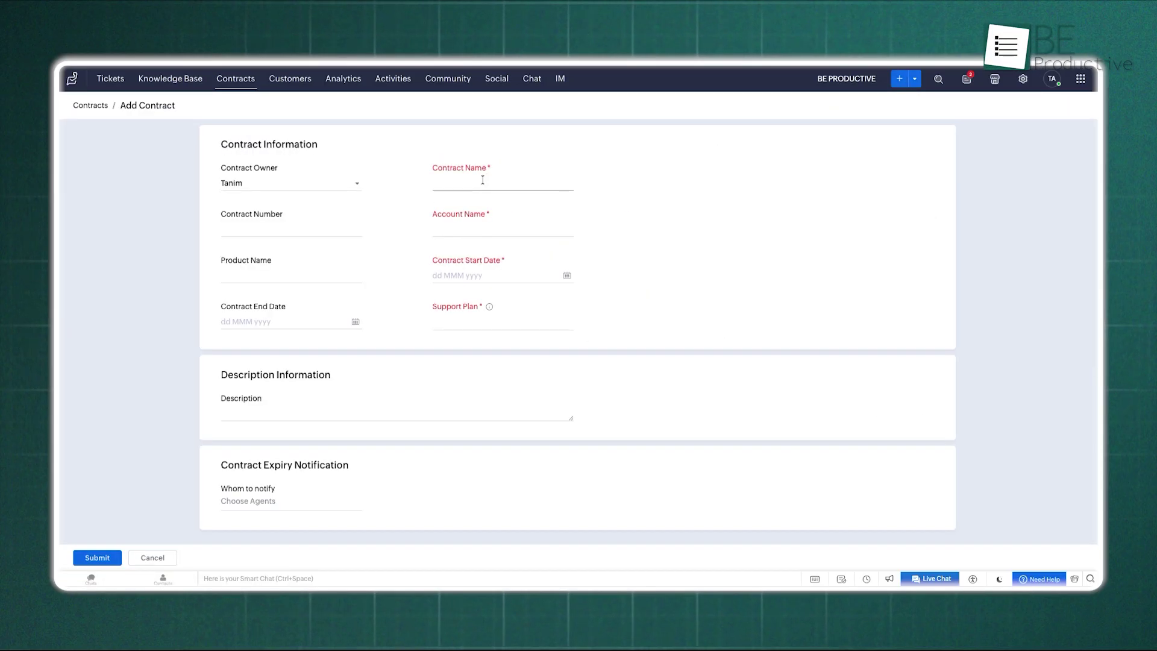
click(513, 208)
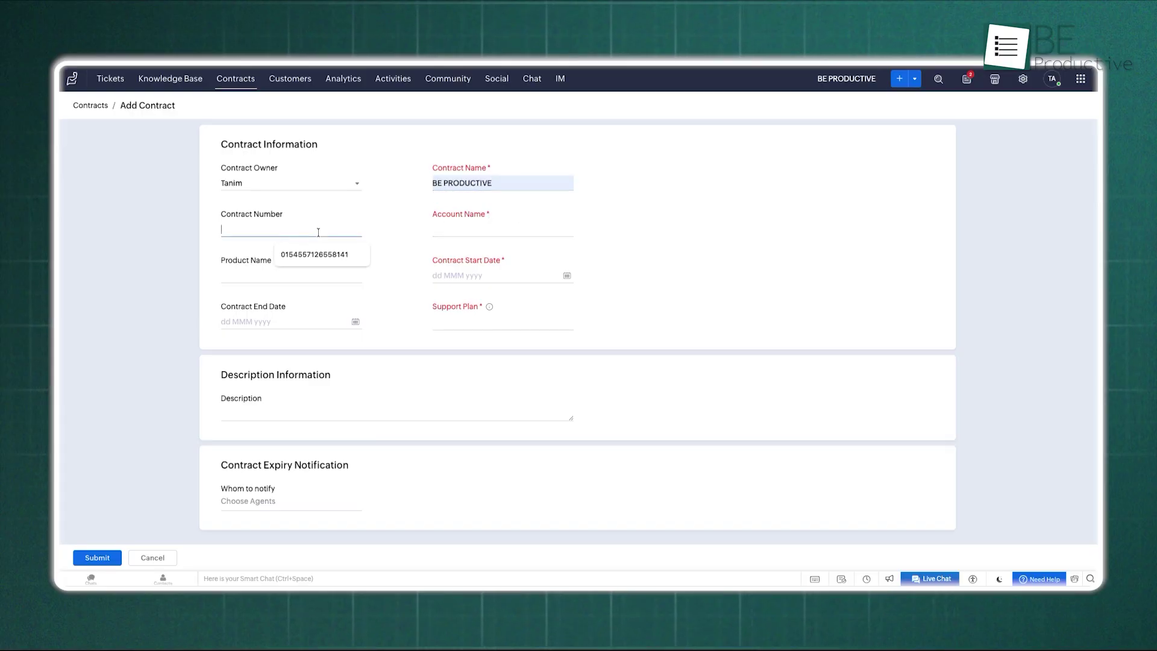
click(314, 254)
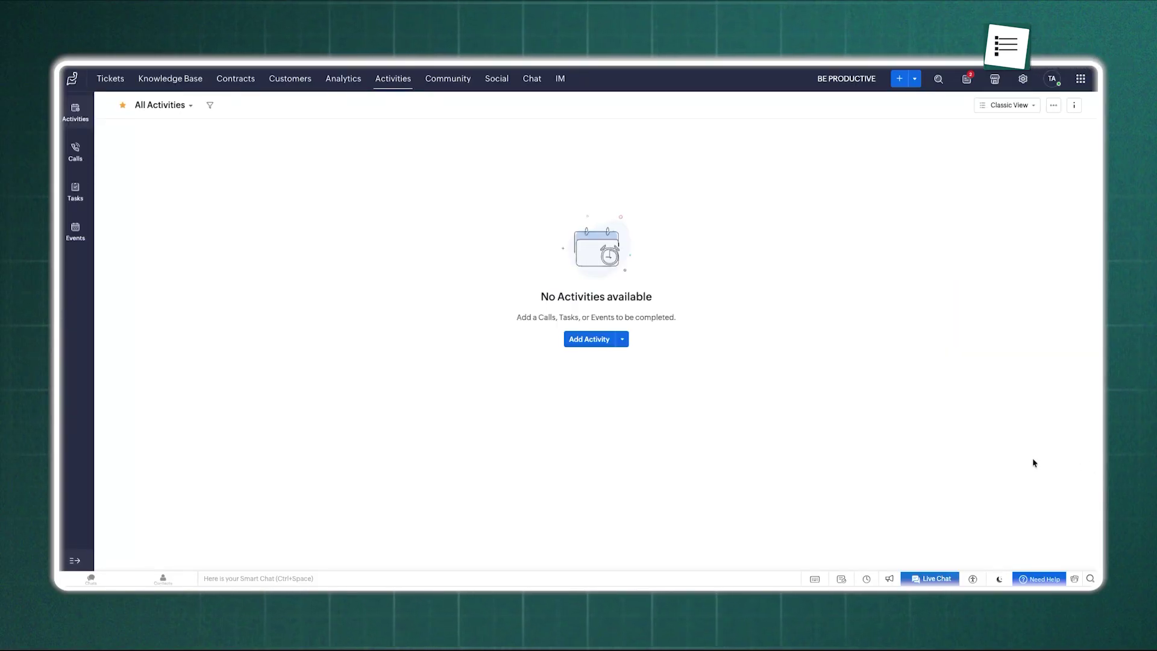
click(594, 343)
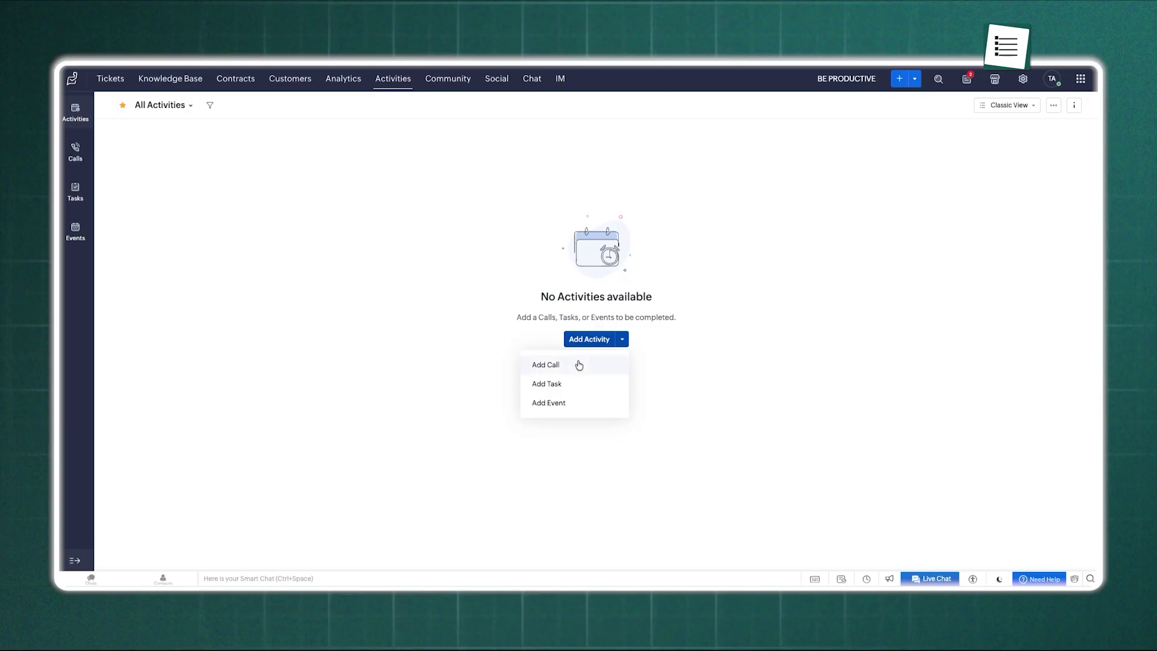
click(579, 366)
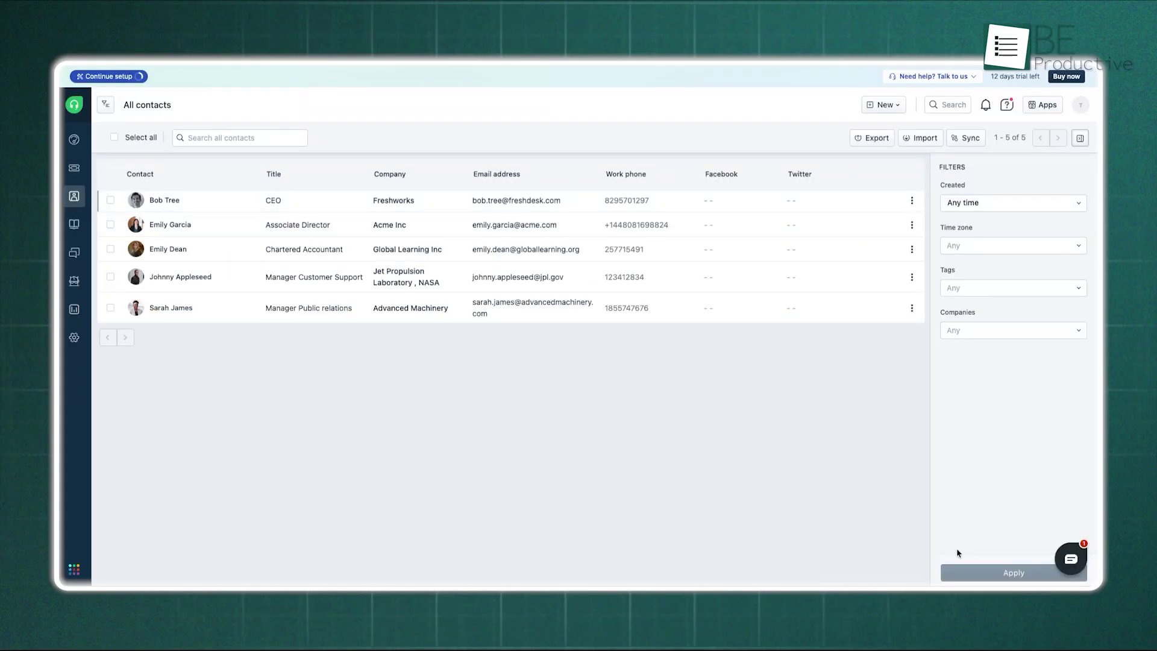
Step: On the CEO contact's page, expand the TO-DO list and leave CALL ME unticked
click(173, 203)
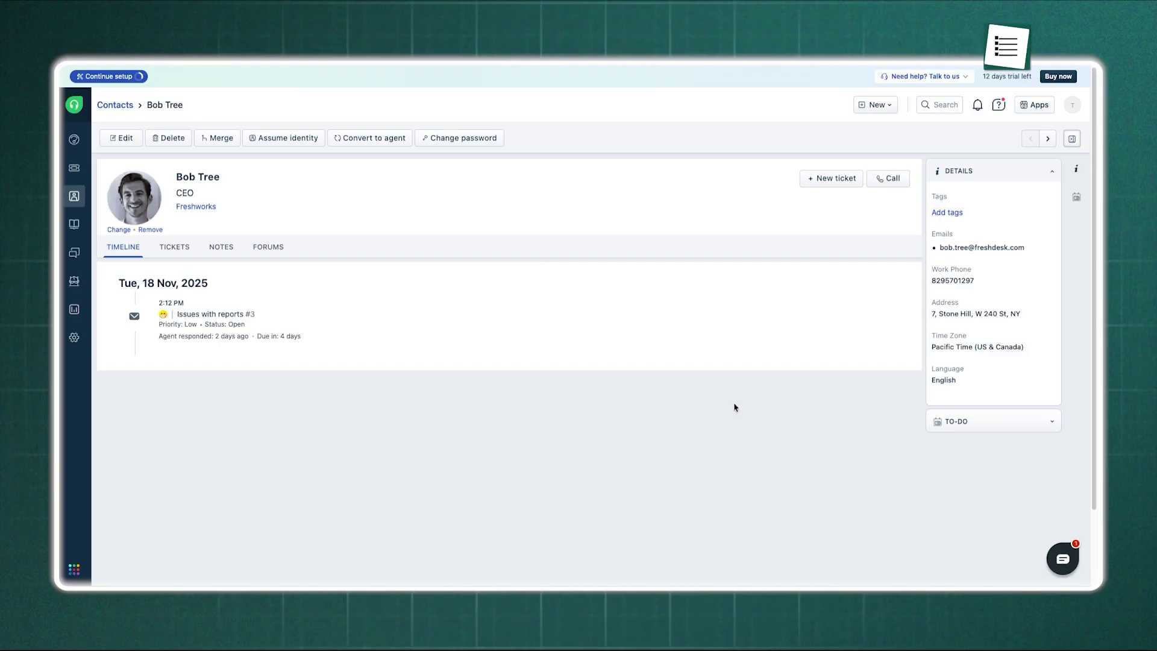
click(987, 422)
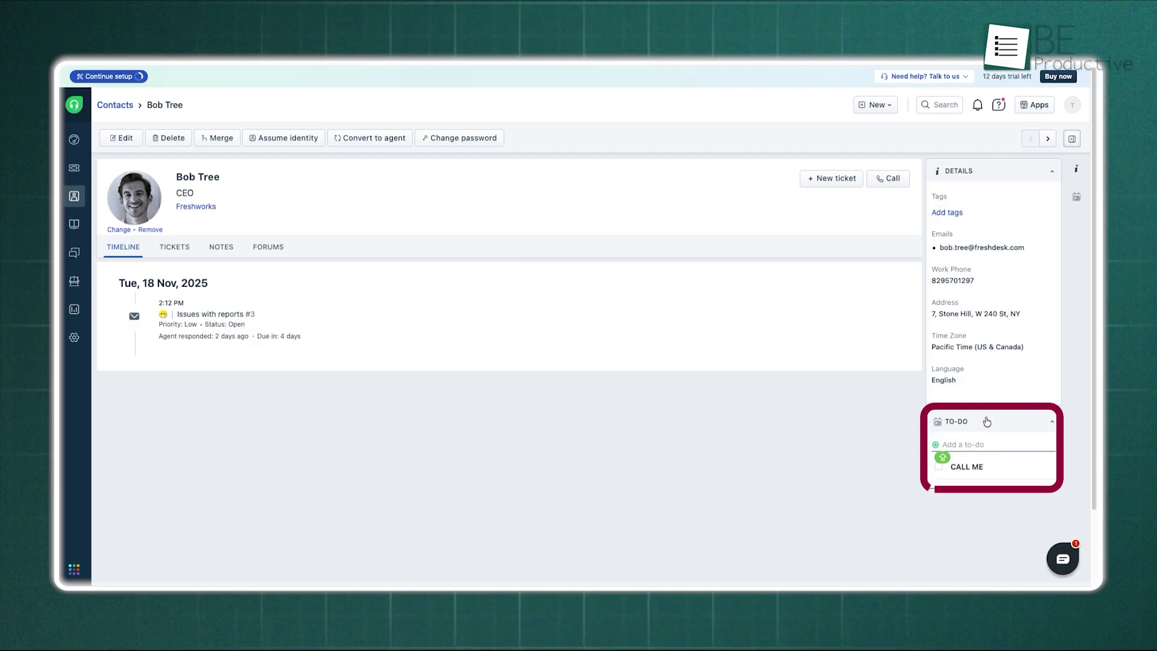
click(939, 467)
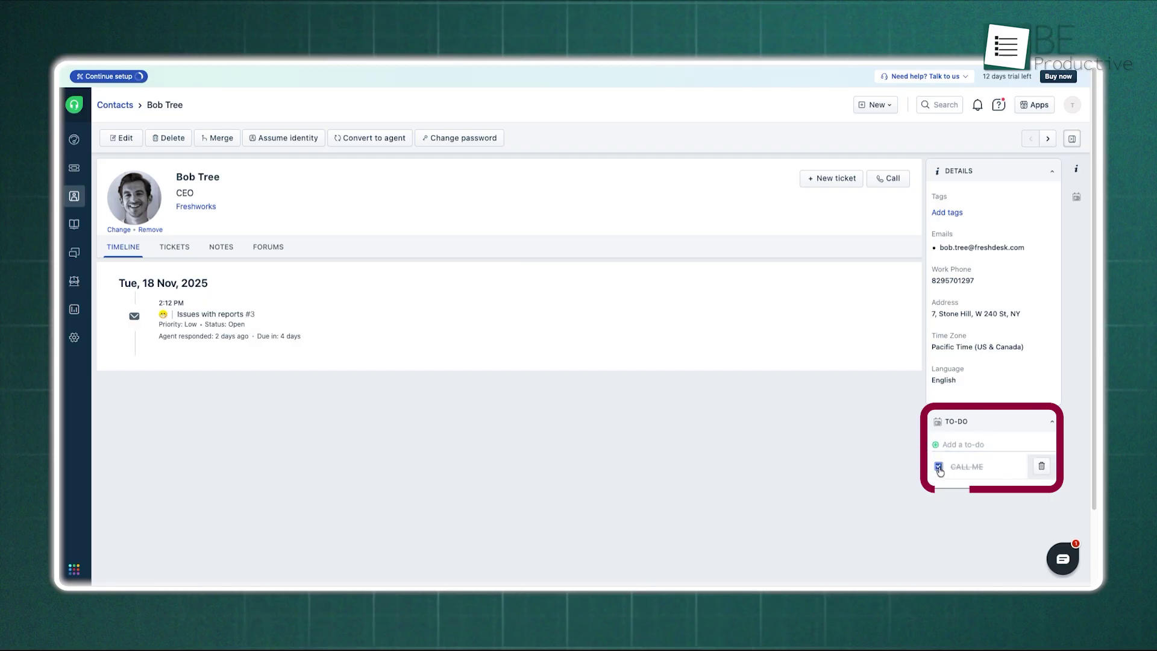
click(939, 467)
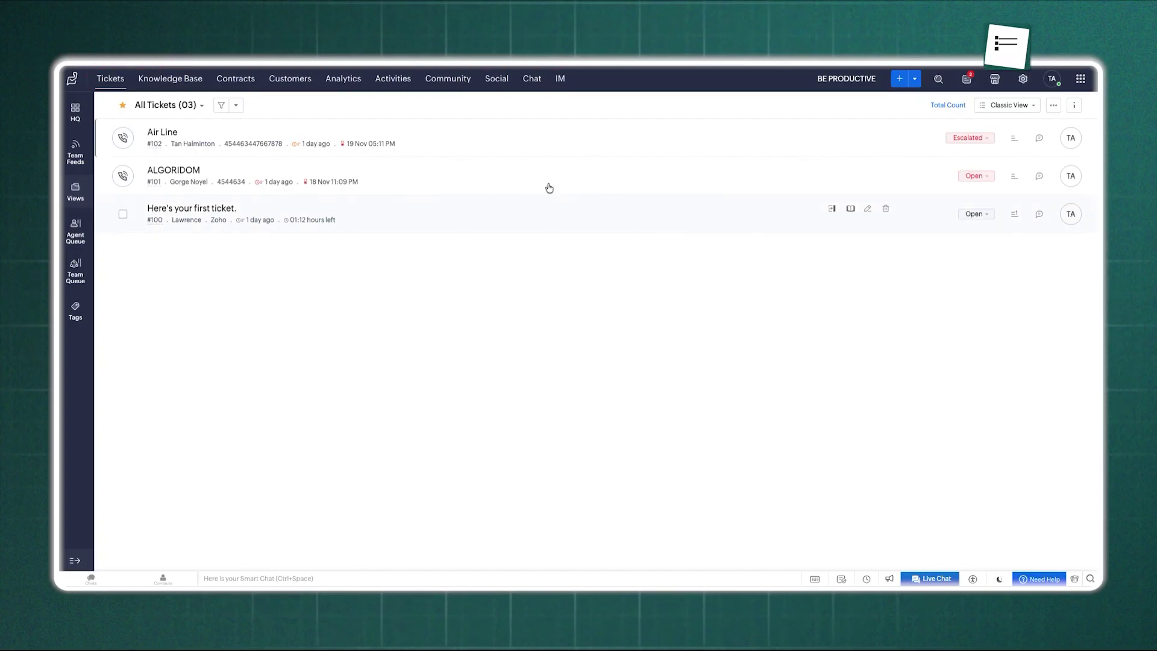
Step: Show Chat Settings with the website embed script and associated agents
click(533, 79)
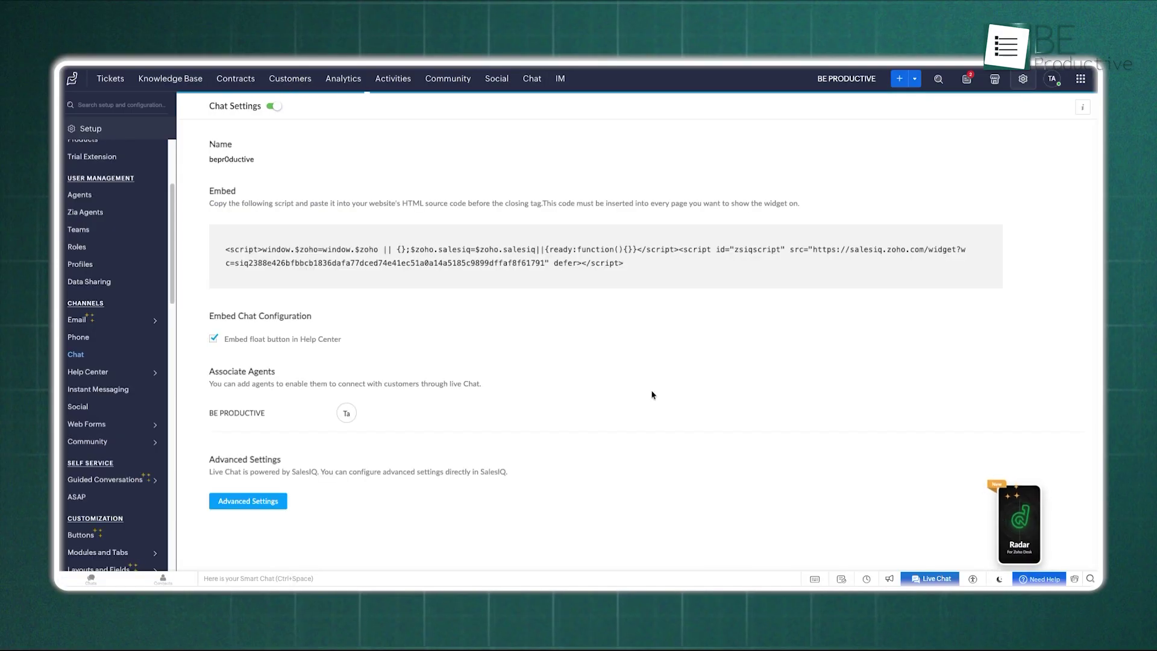